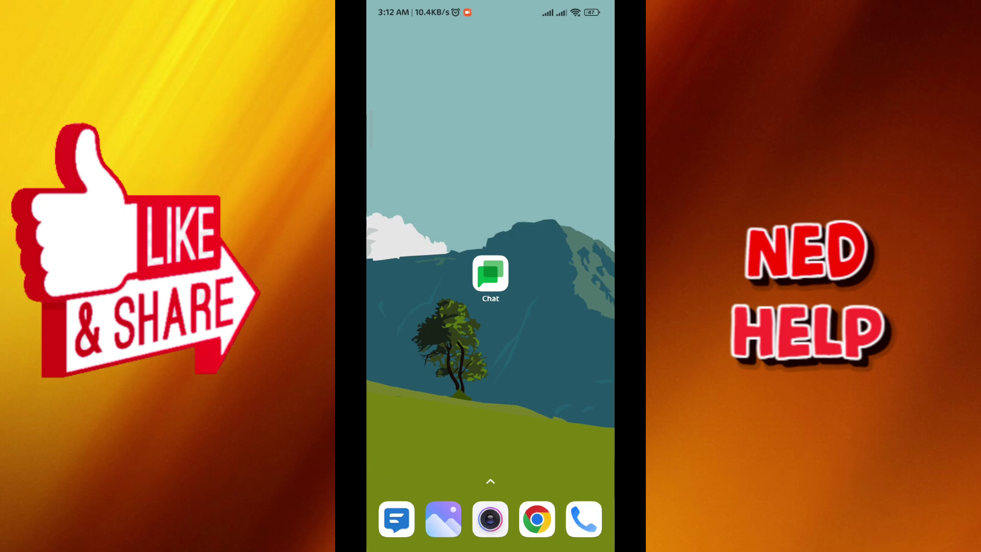
- Launch Google Chat and open the Example space from the Spaces list
left_click(491, 274)
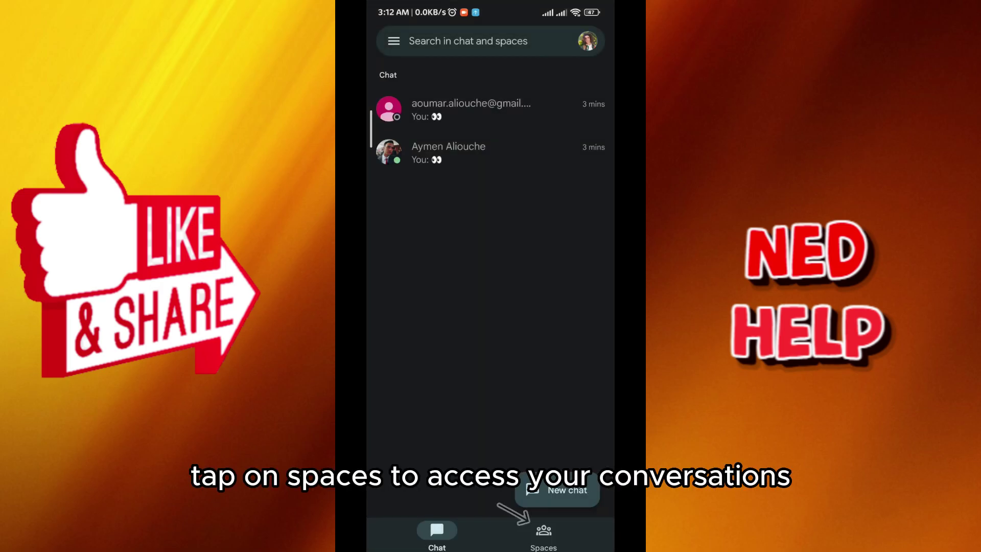
left_click(543, 535)
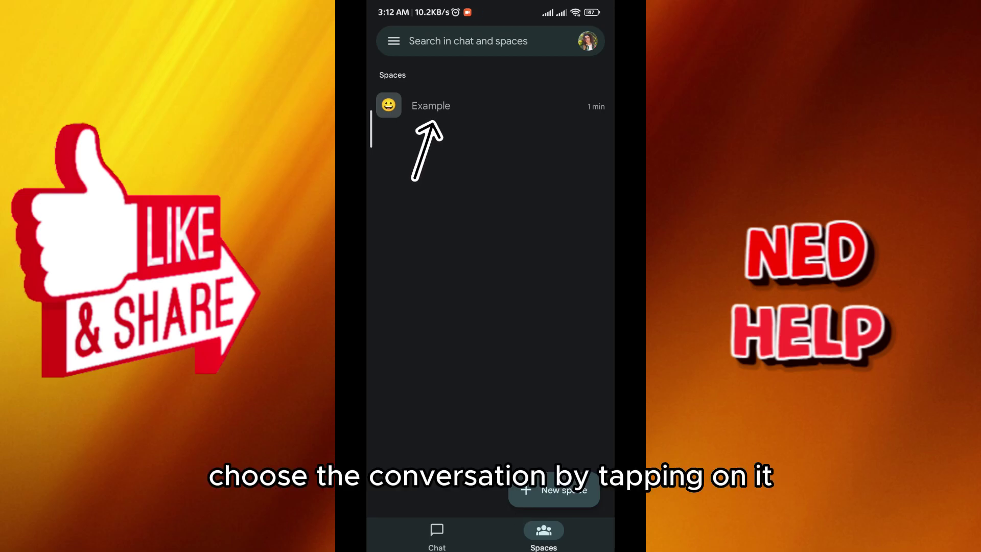
left_click(430, 106)
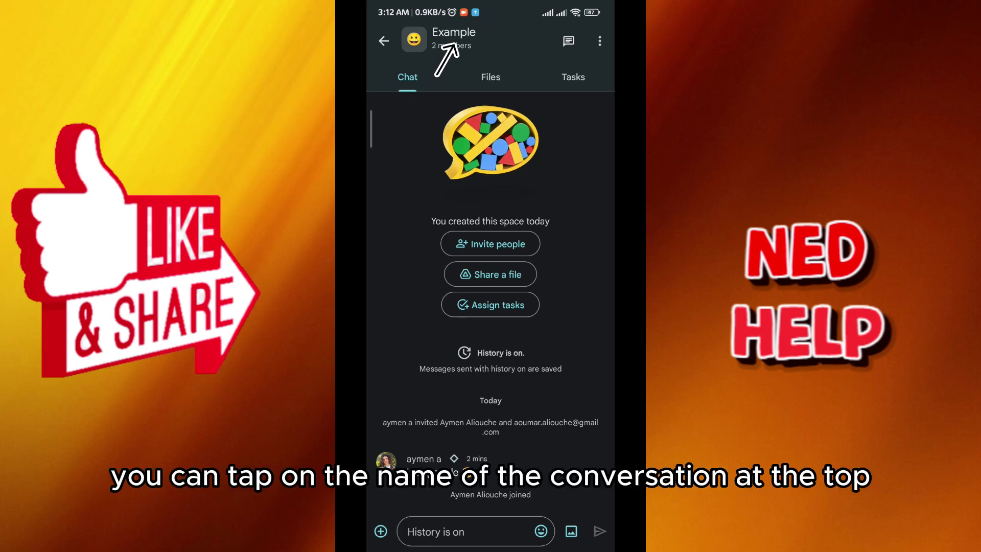
- Open the Example space's details and go to Manage members
left_click(452, 38)
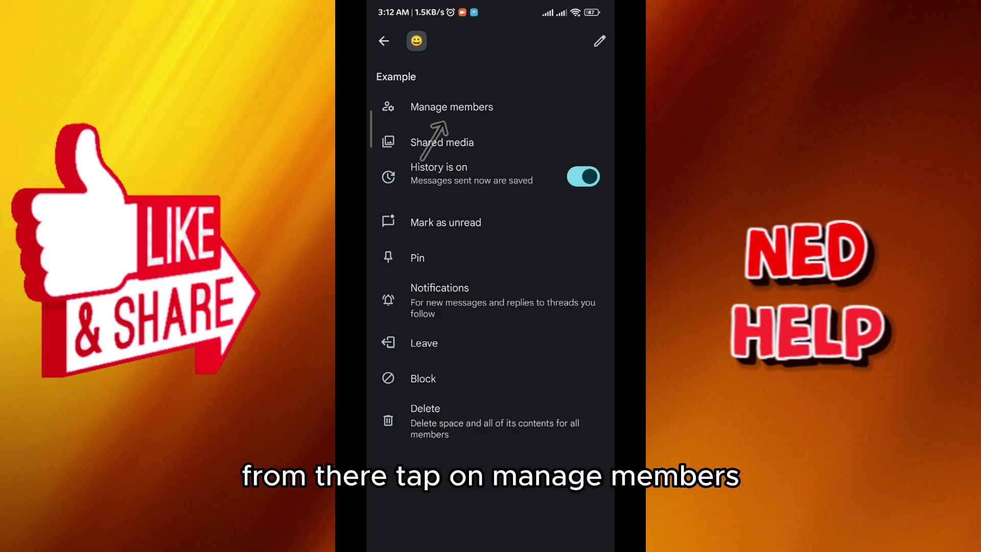
left_click(439, 106)
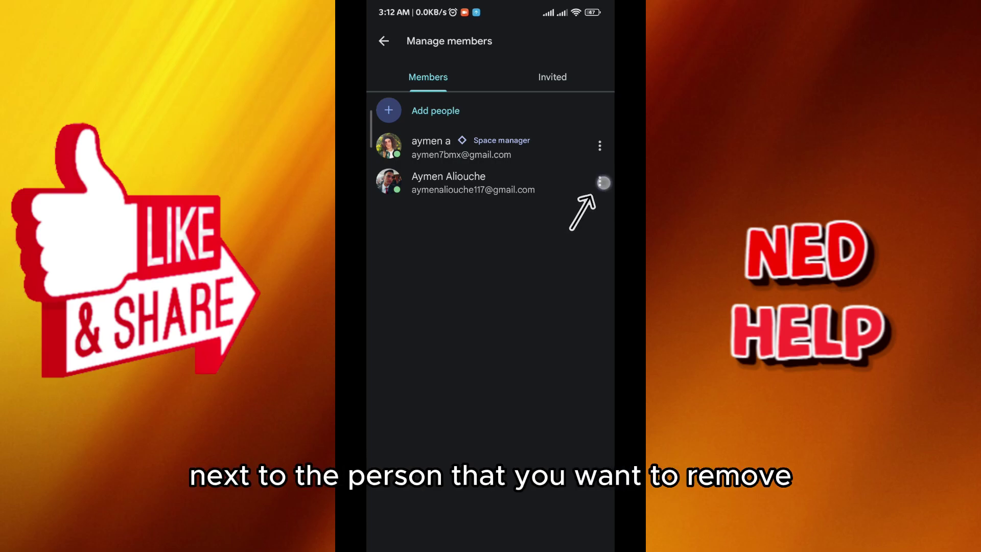
- Remove the second member from the Example space
left_click(599, 182)
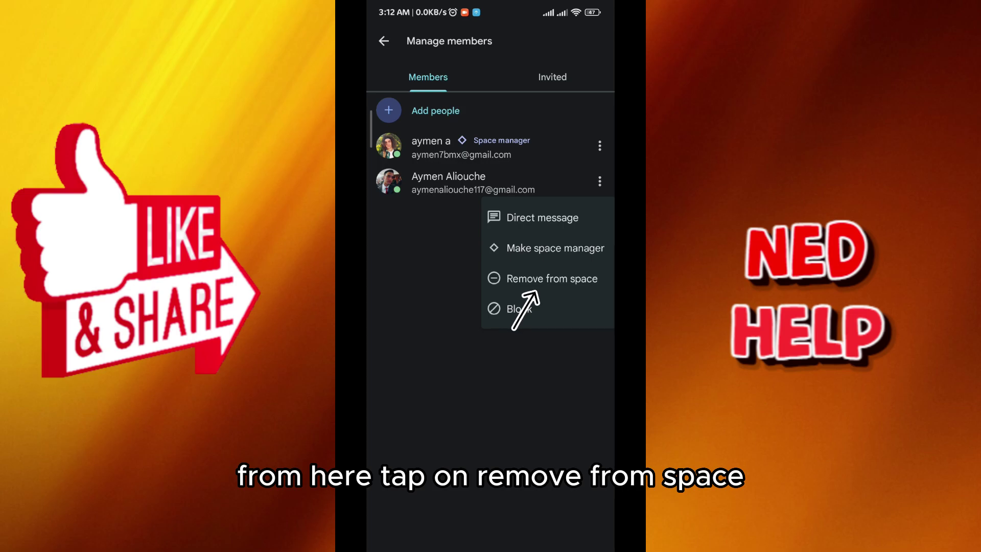
left_click(552, 278)
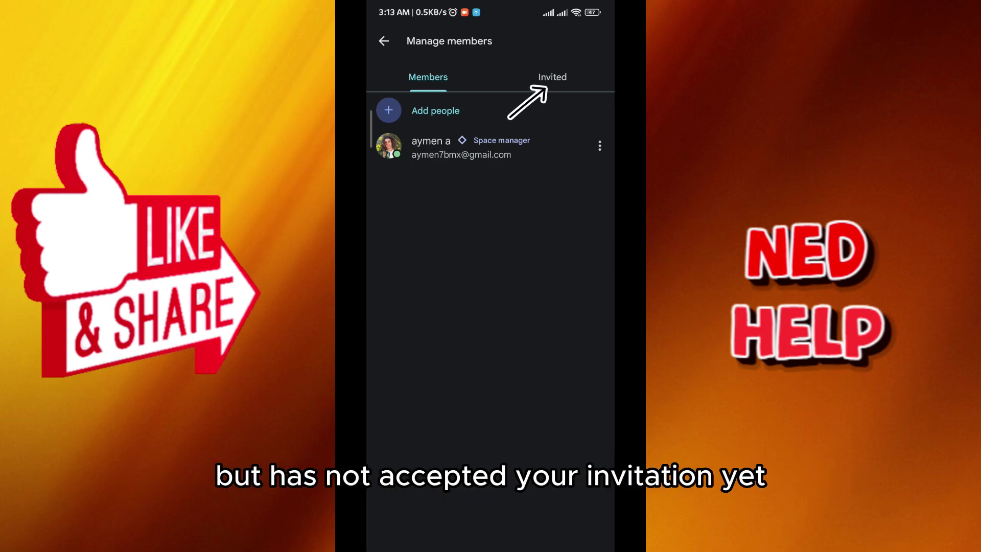
- Revoke the pending invitation listed under the Invited tab
left_click(552, 77)
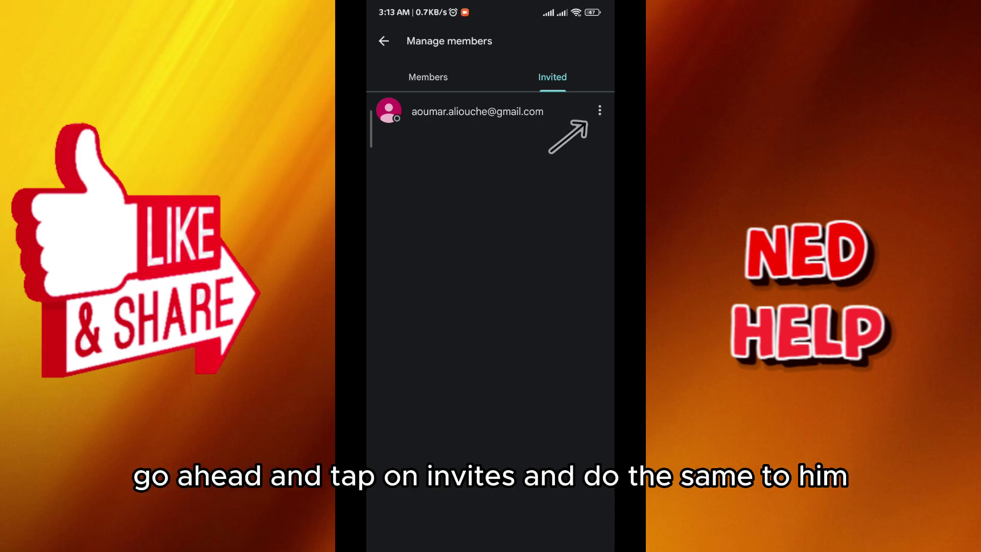
left_click(599, 112)
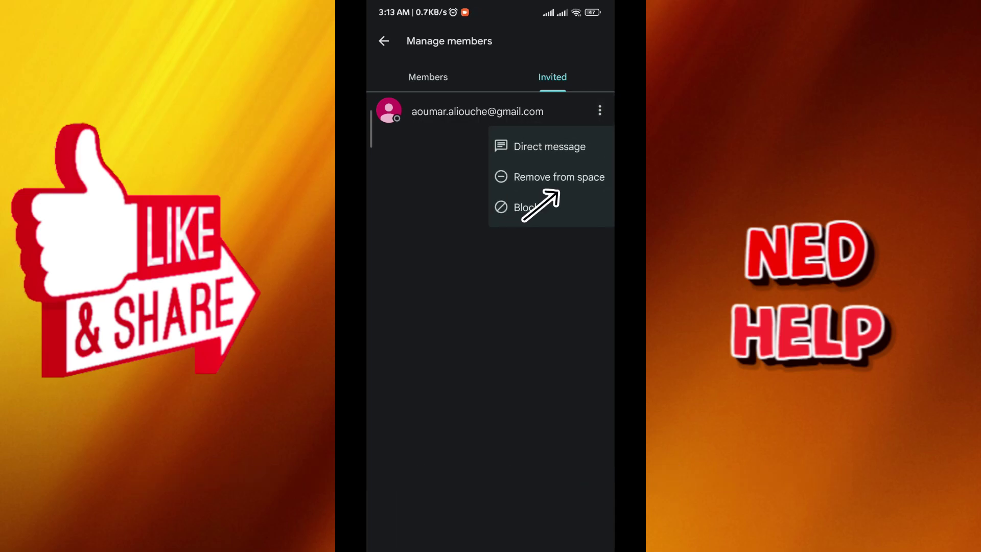
left_click(559, 178)
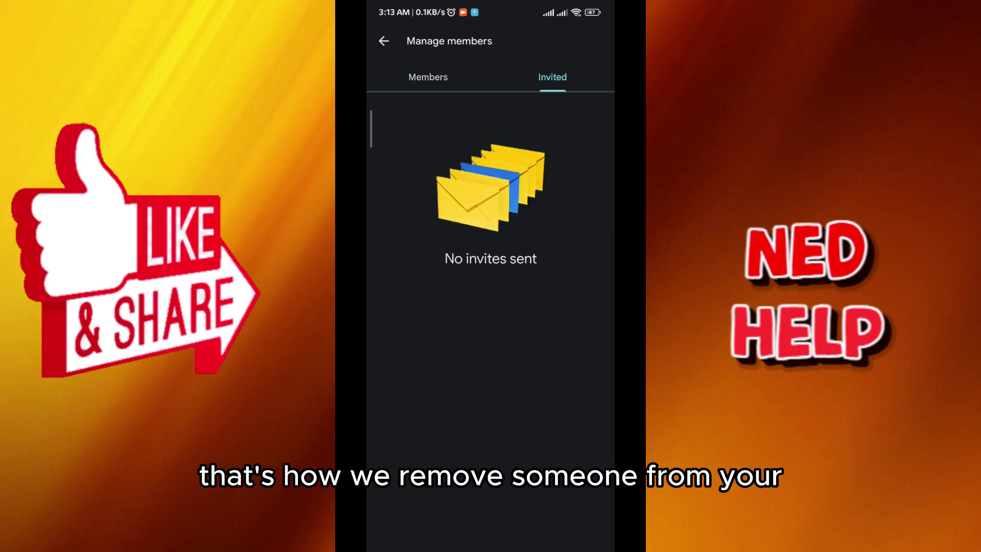
- Go back from member management to the Example space's conversation
left_click(427, 76)
left_click(384, 41)
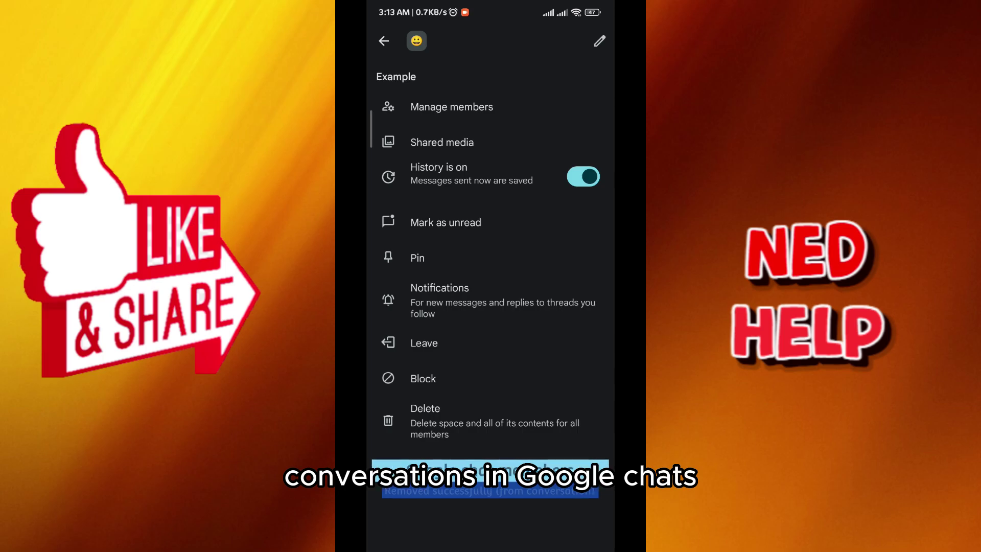
left_click(384, 41)
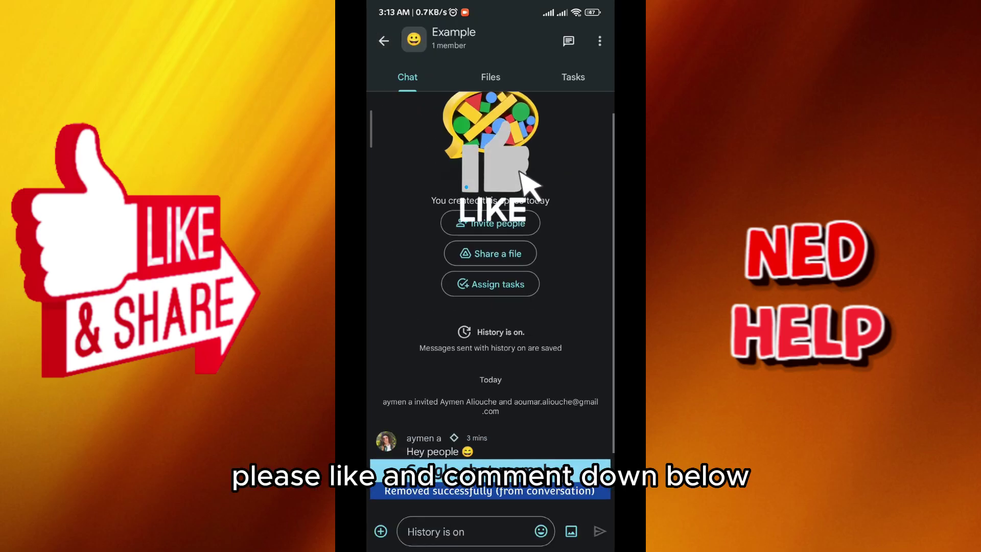